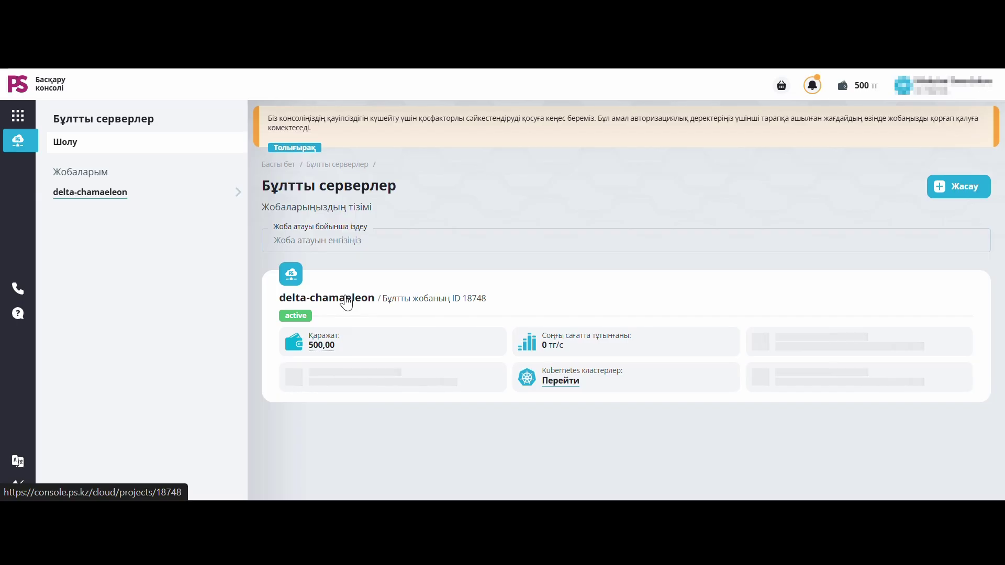
# - Open the servers of the delta-chamaeleon project and start creating a new server
pyautogui.click(345, 302)
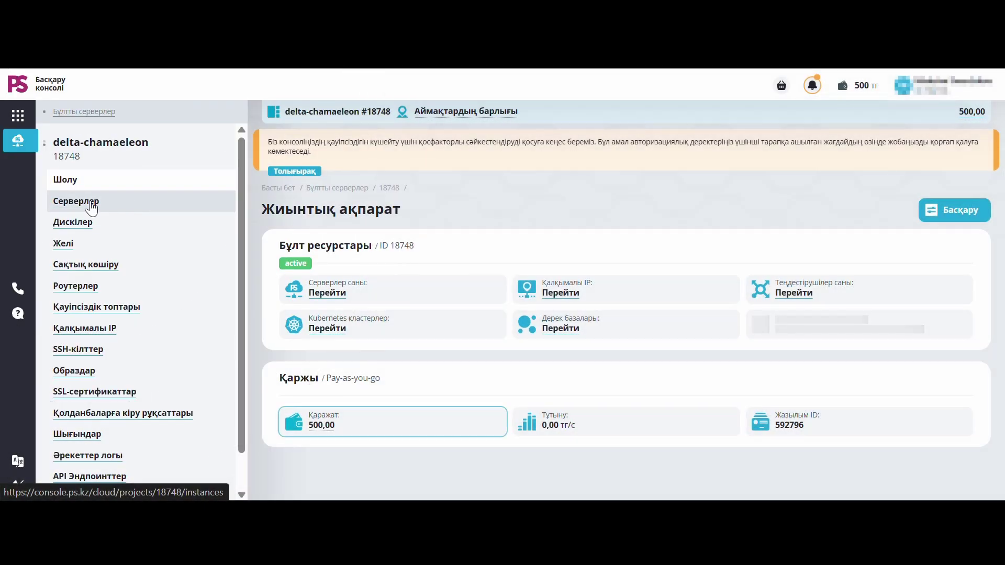
pyautogui.click(90, 204)
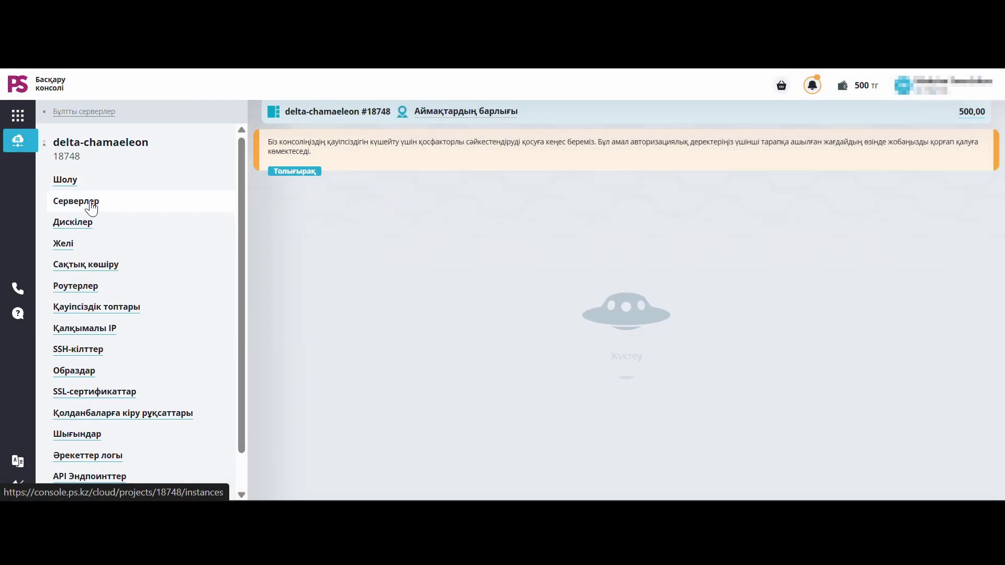
pyautogui.click(949, 219)
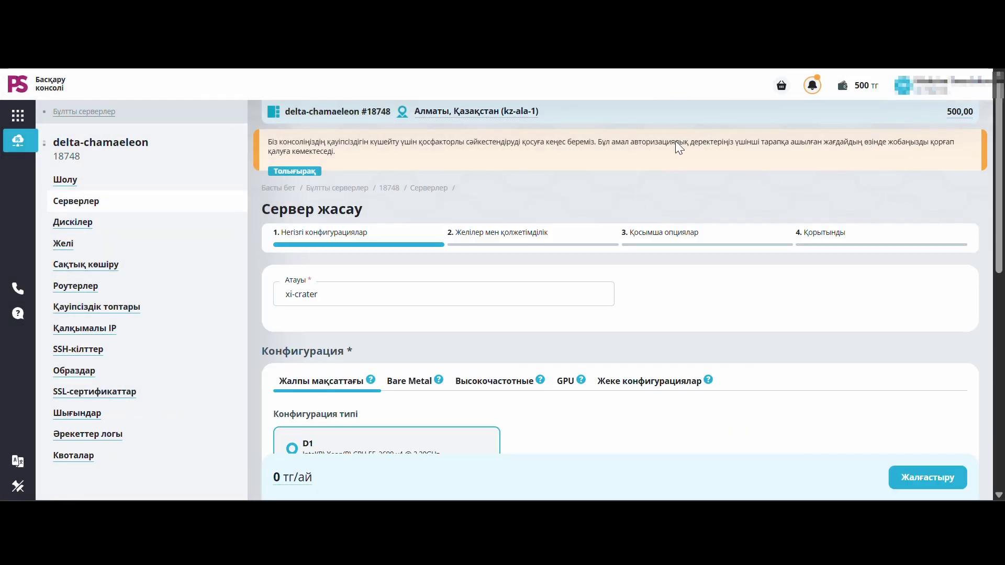
# - Set the region to Алматы, Қазақстан (kz-ala-1) and choose the general-purpose D1 configuration with 2 cores and 8 GB RAM
pyautogui.click(459, 107)
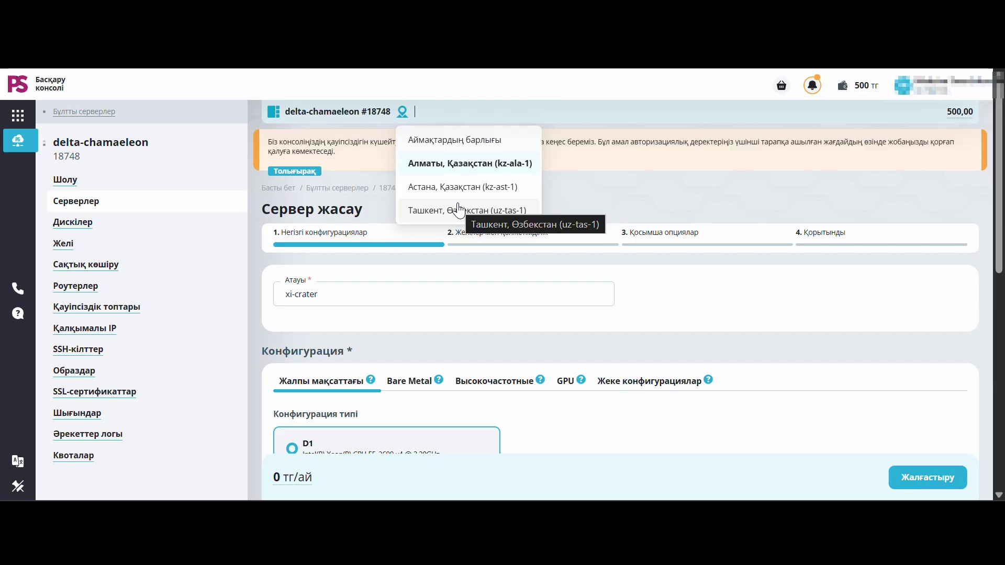
pyautogui.click(459, 163)
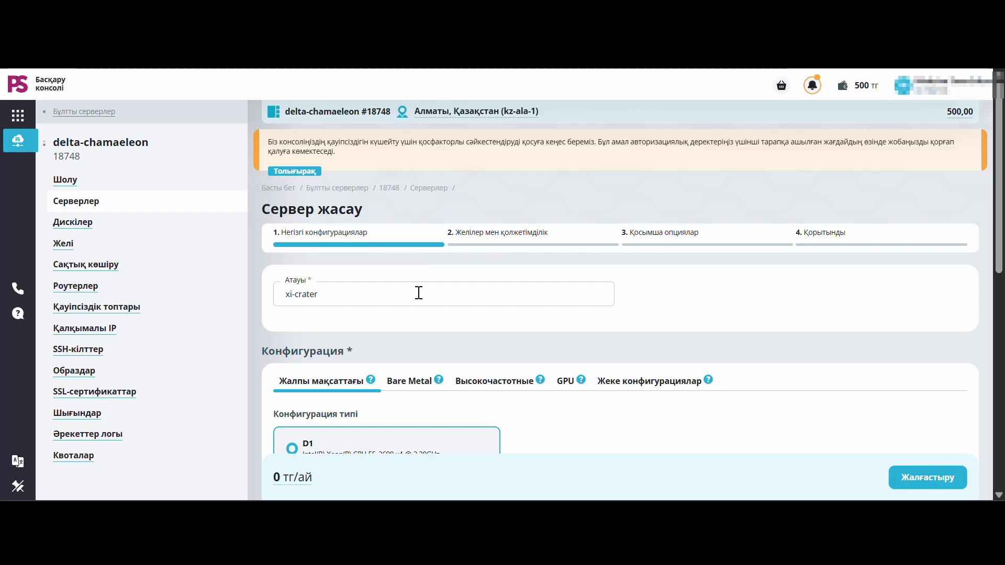
pyautogui.scroll(-3, 418, 294)
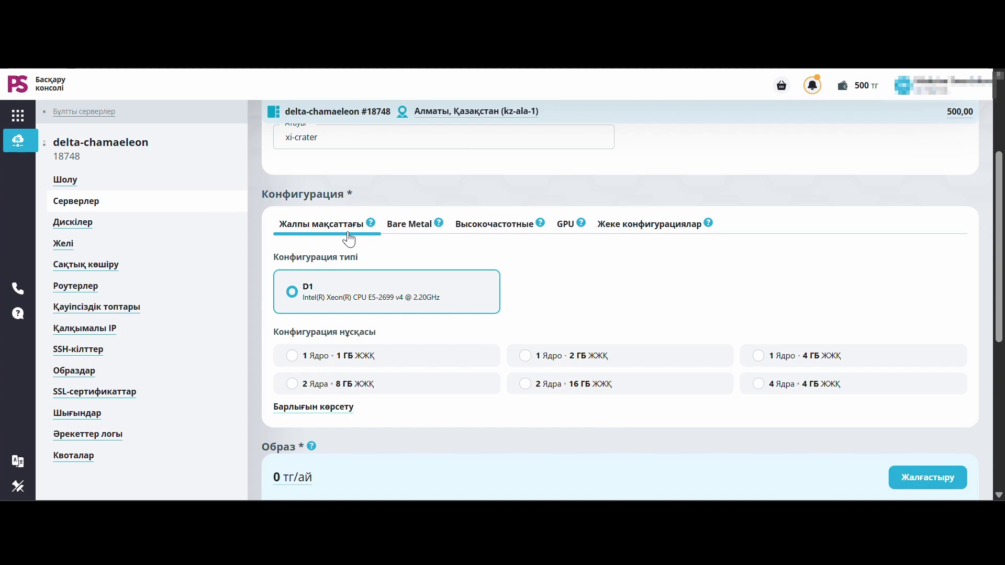
pyautogui.click(365, 386)
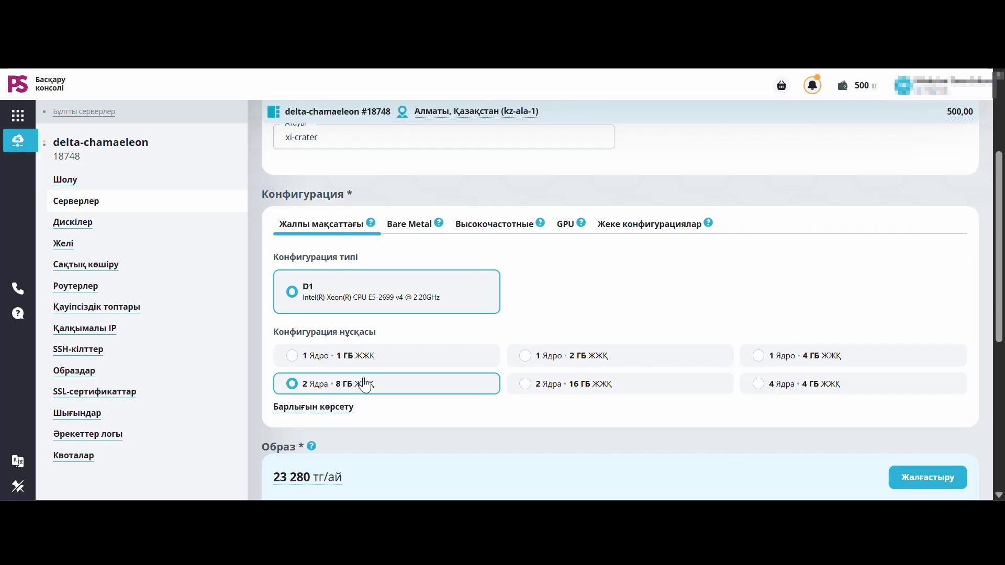
# - Choose AlmaLinux as the server's operating system and apply version AlmaLinux 10
pyautogui.scroll(-1, 365, 386)
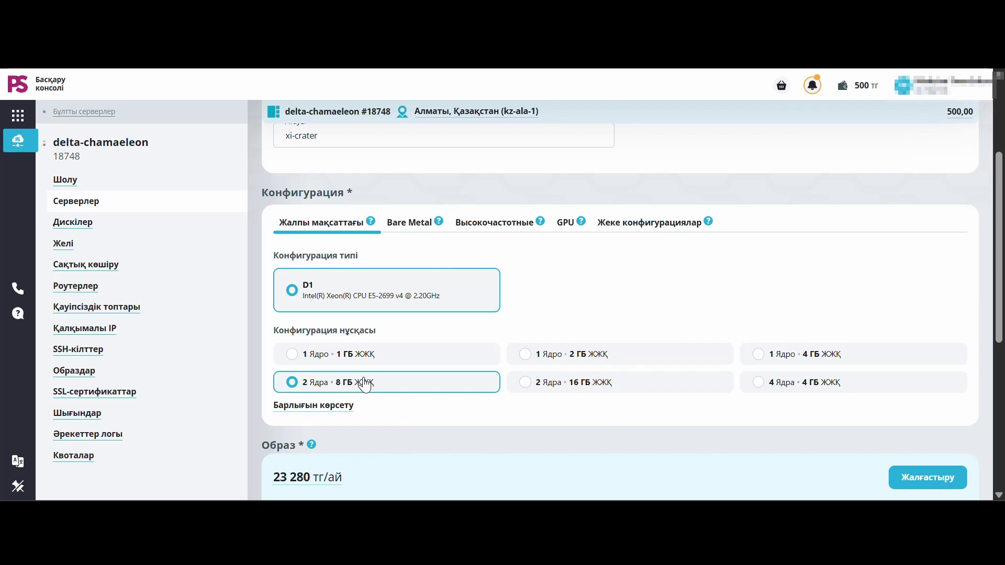
pyautogui.scroll(-5, 365, 385)
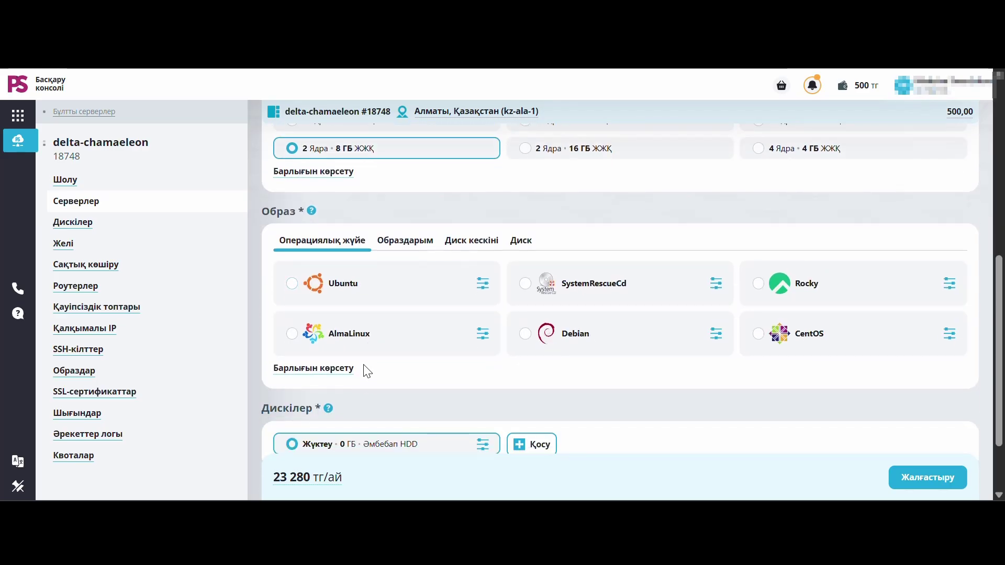
pyautogui.click(362, 343)
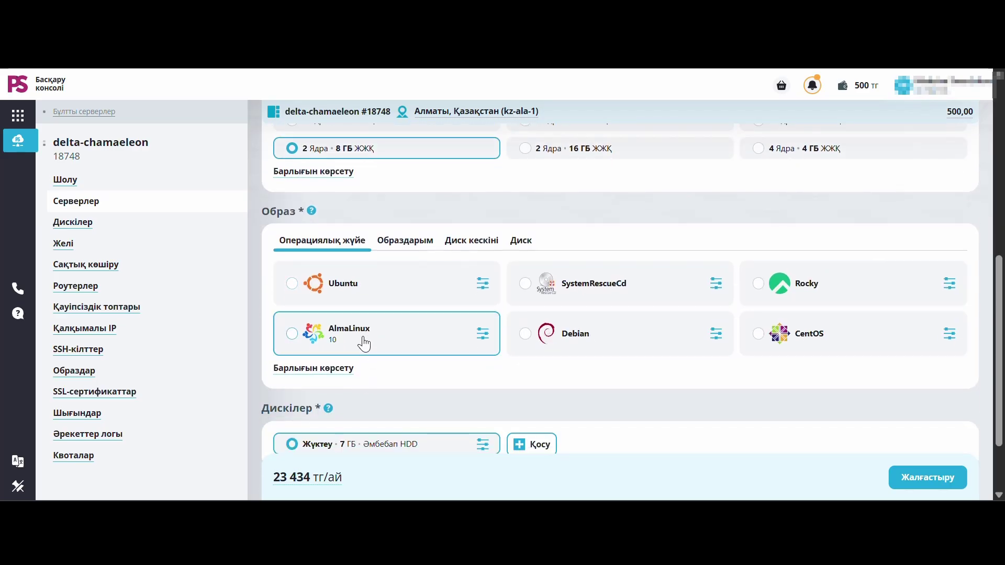
pyautogui.click(481, 335)
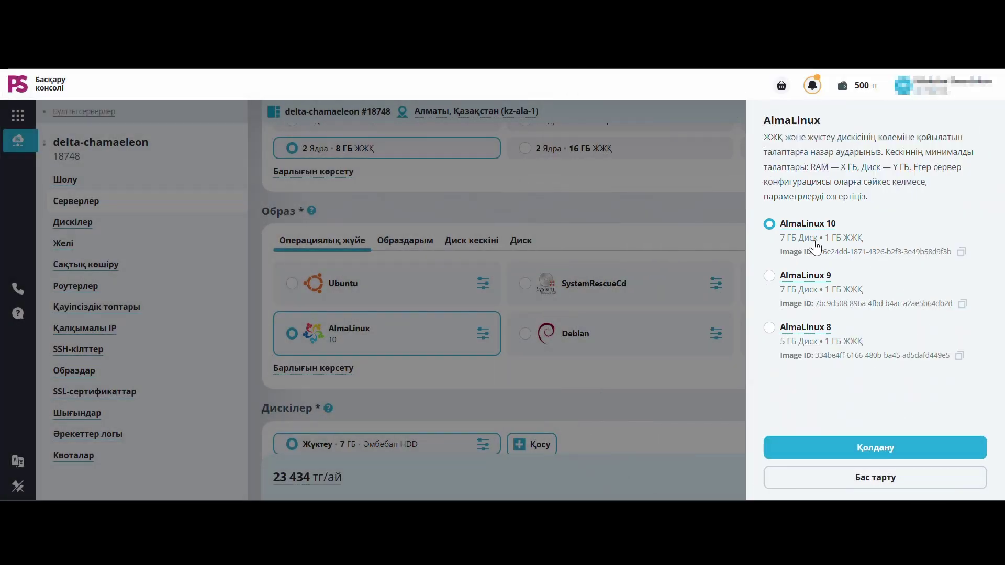
pyautogui.click(846, 446)
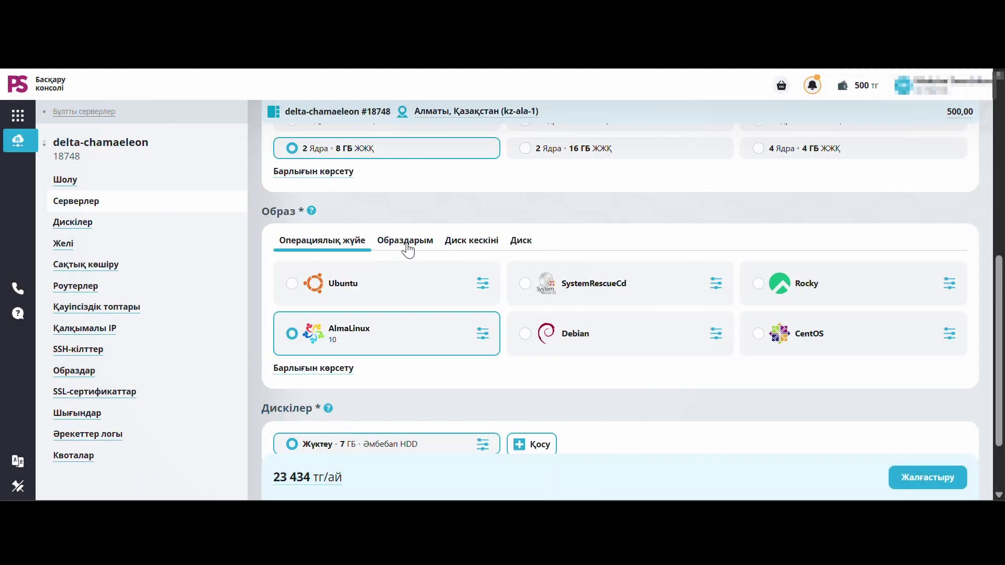
# - Configure the boot disk as type NVMe with a size of 20 GB
pyautogui.scroll(-2, 409, 250)
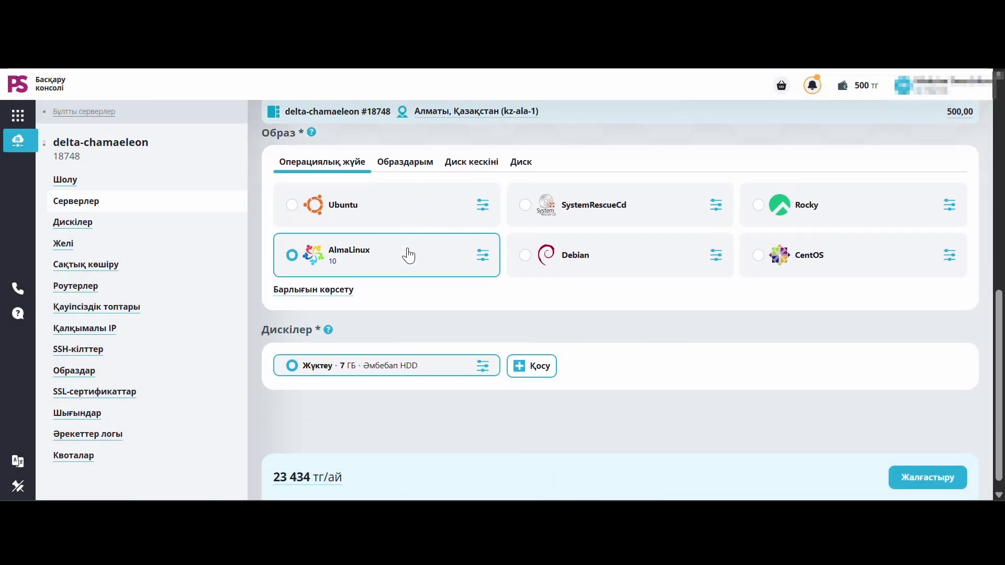
pyautogui.click(481, 366)
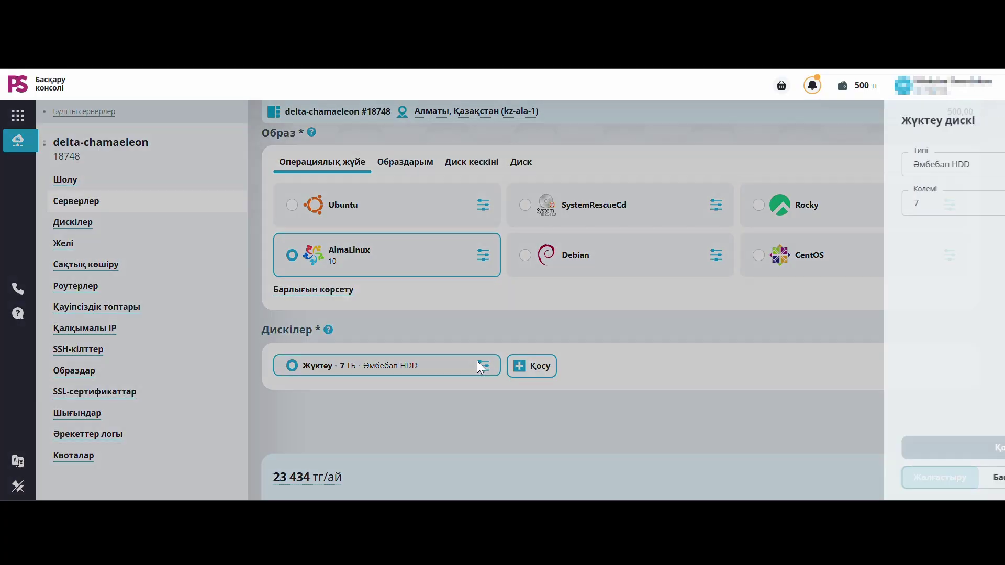
pyautogui.click(809, 166)
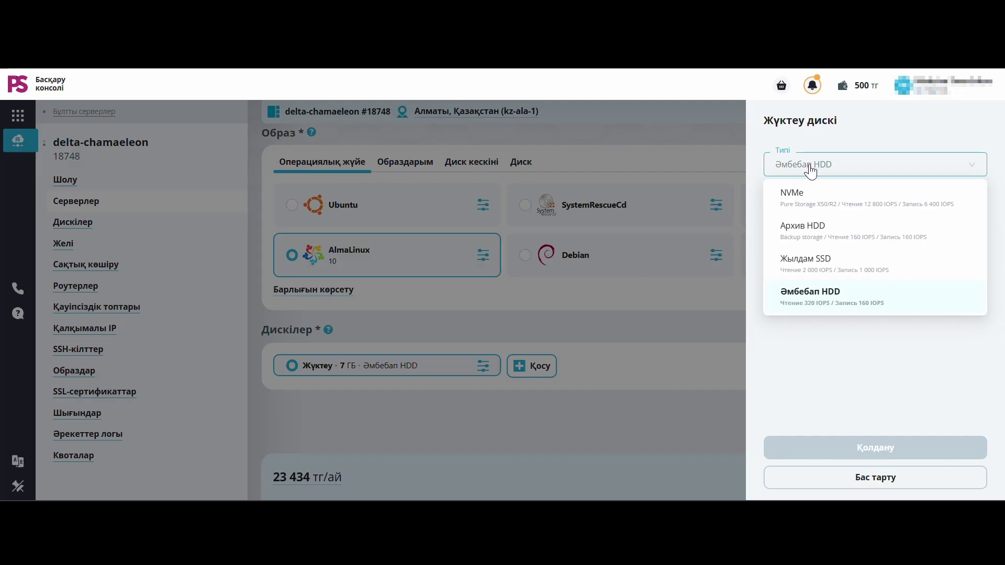
pyautogui.click(812, 197)
pyautogui.click(812, 210)
pyautogui.press('BackSpace')
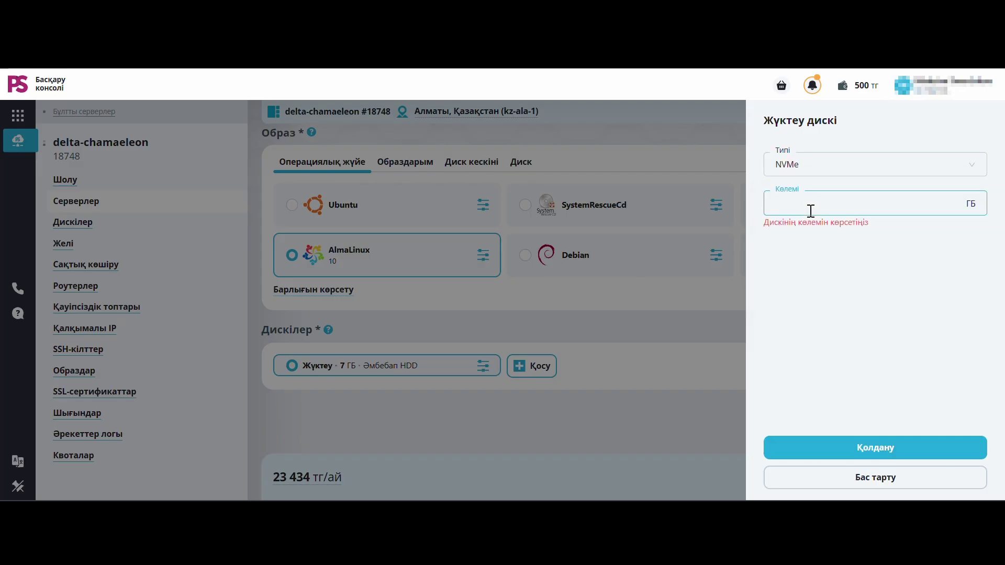
pyautogui.write('20')
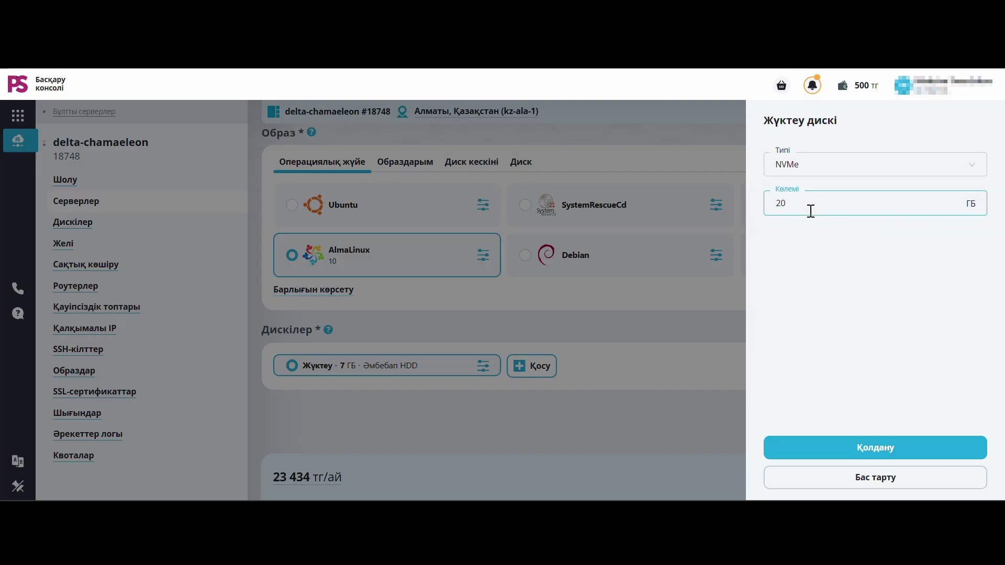
pyautogui.click(850, 447)
pyautogui.click(524, 367)
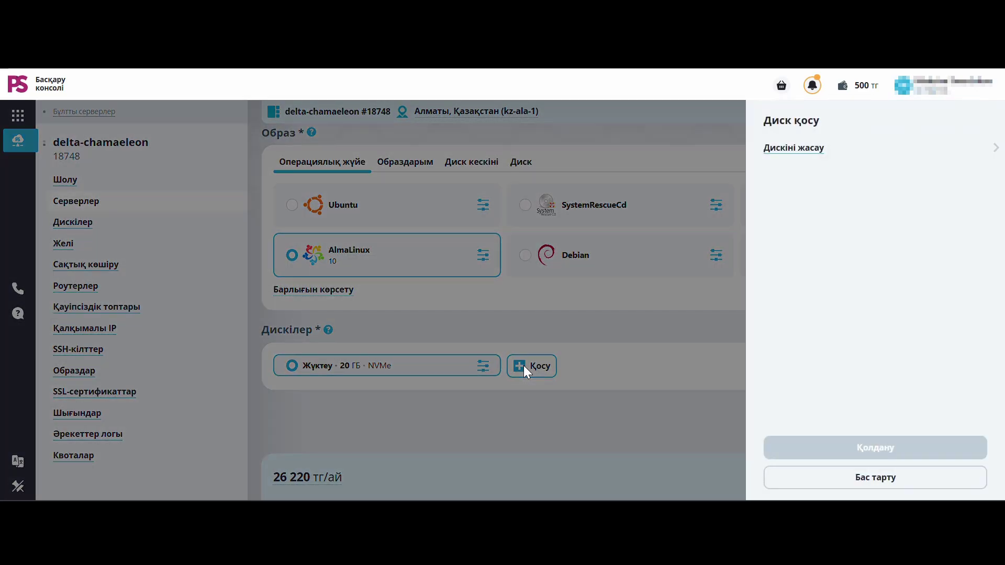
pyautogui.click(793, 149)
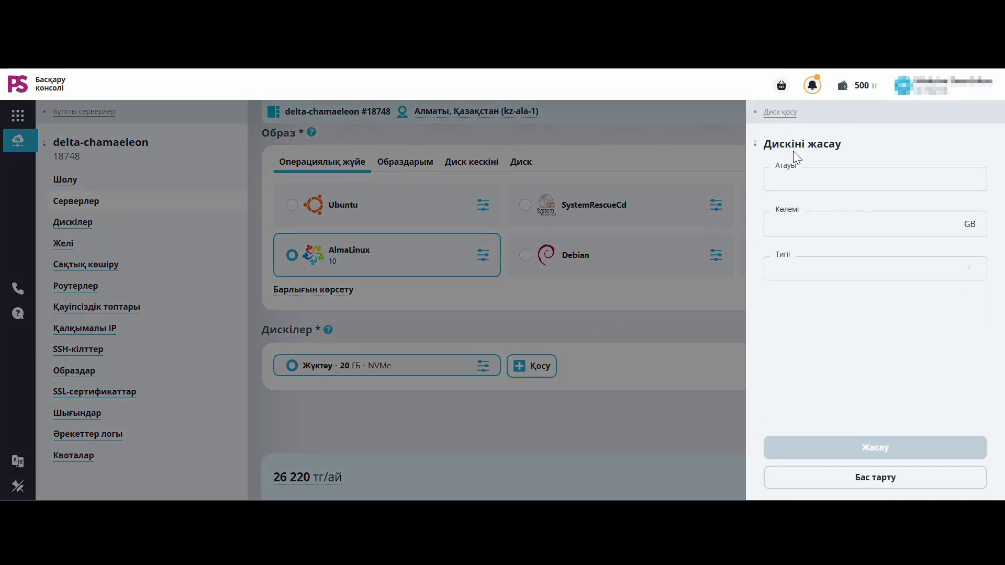
pyautogui.press('Escape')
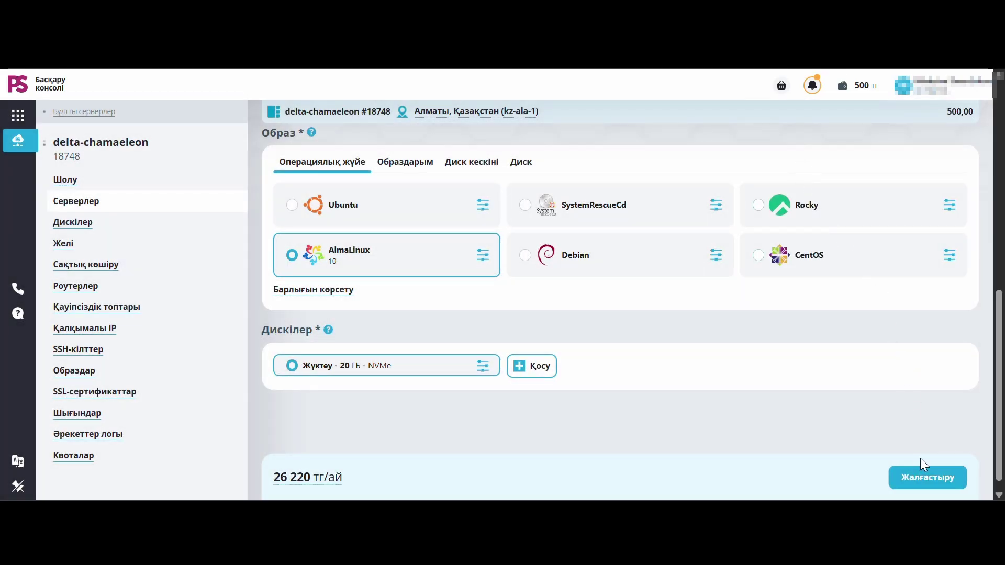
# - Continue to the network settings, add the default 192.168.0.0/24 network and enable the use of a floating IP
pyautogui.click(924, 478)
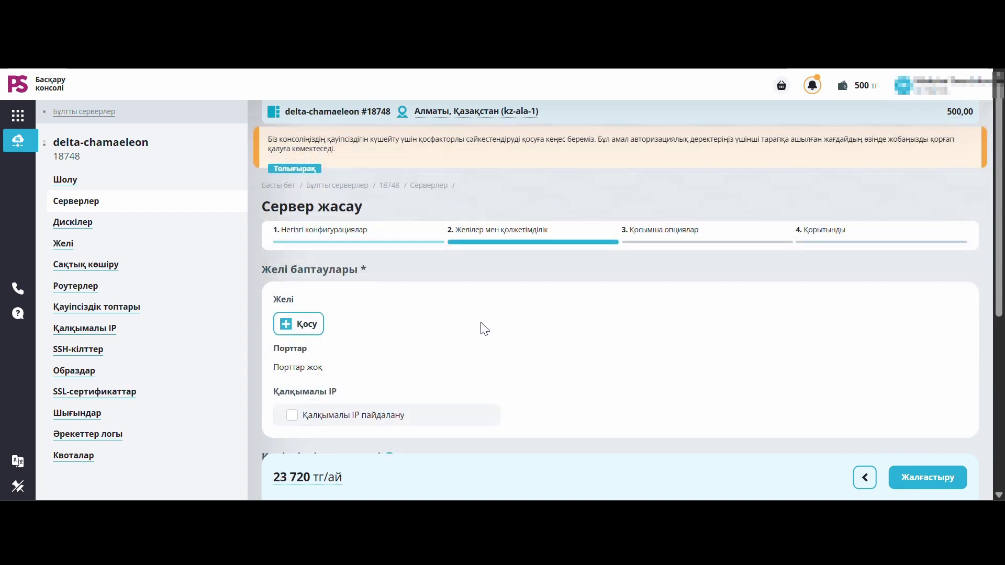
pyautogui.click(311, 329)
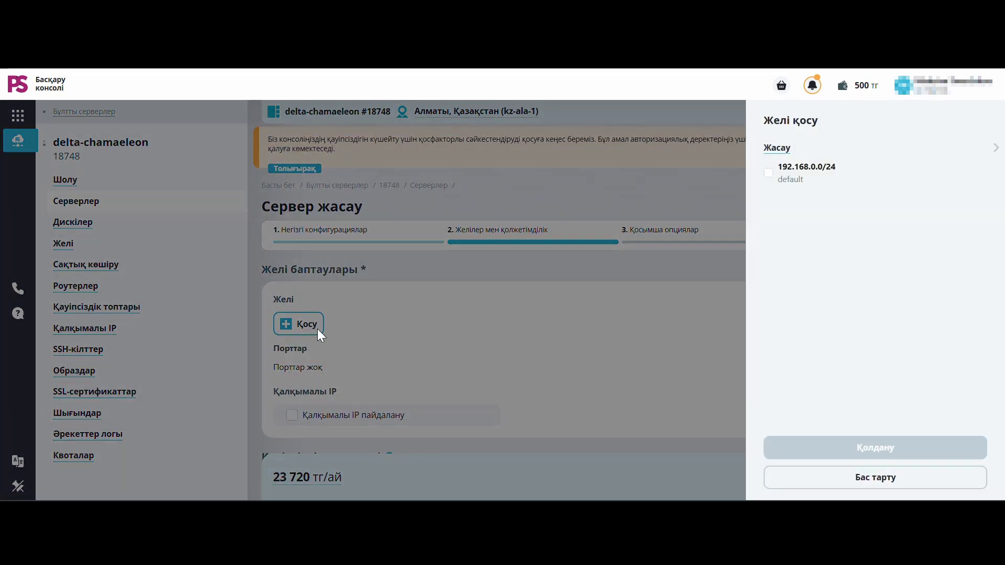
pyautogui.click(768, 173)
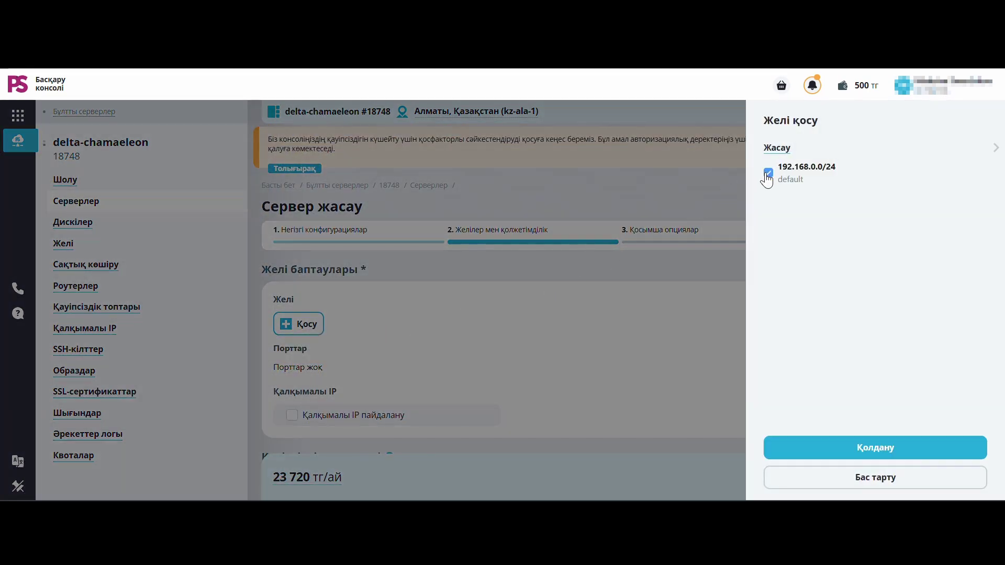
pyautogui.click(864, 443)
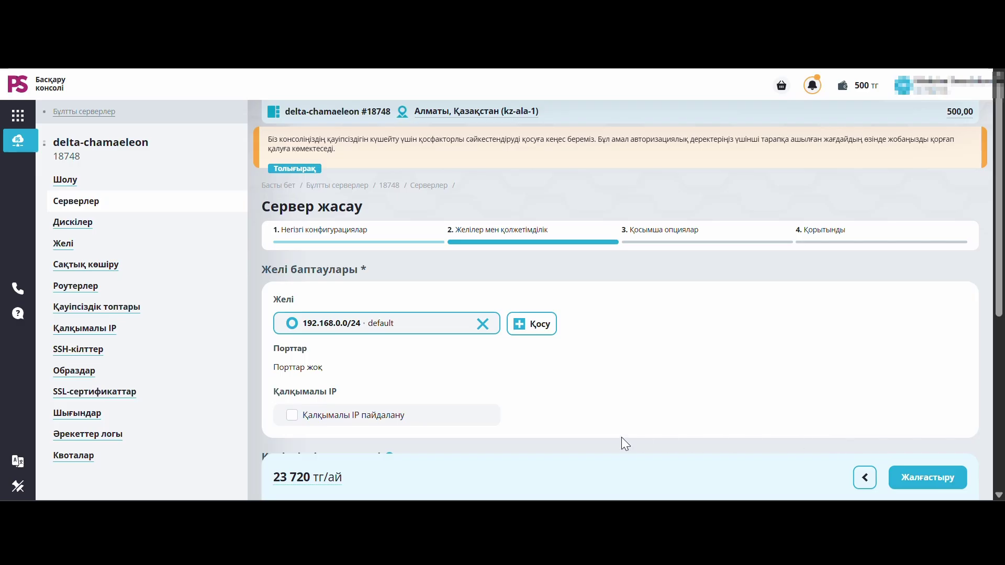
pyautogui.click(382, 417)
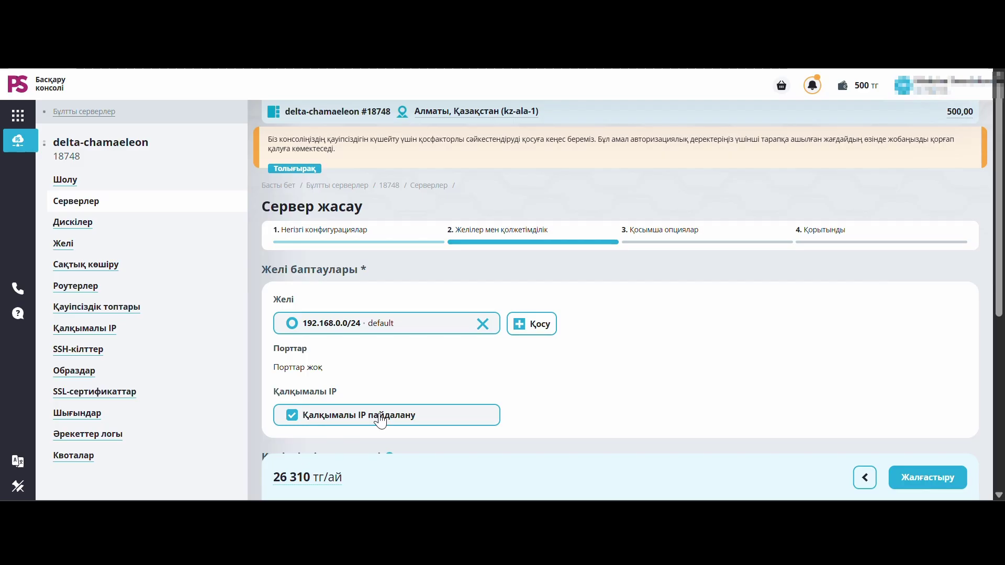
# - Set the server's security group to the one that allows everything (Барлығы рұқсат етілген)
pyautogui.scroll(-2, 380, 421)
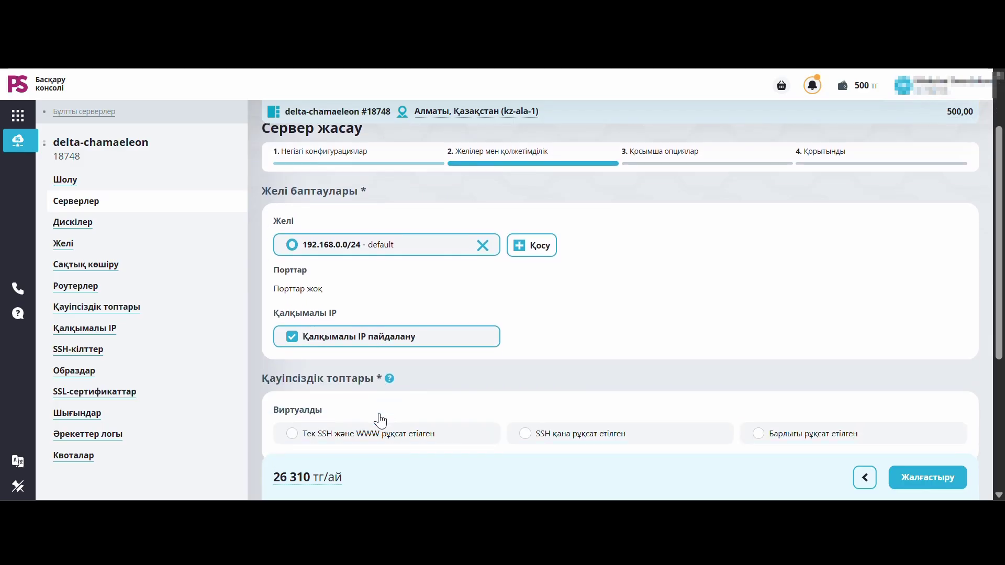
pyautogui.scroll(-2, 380, 420)
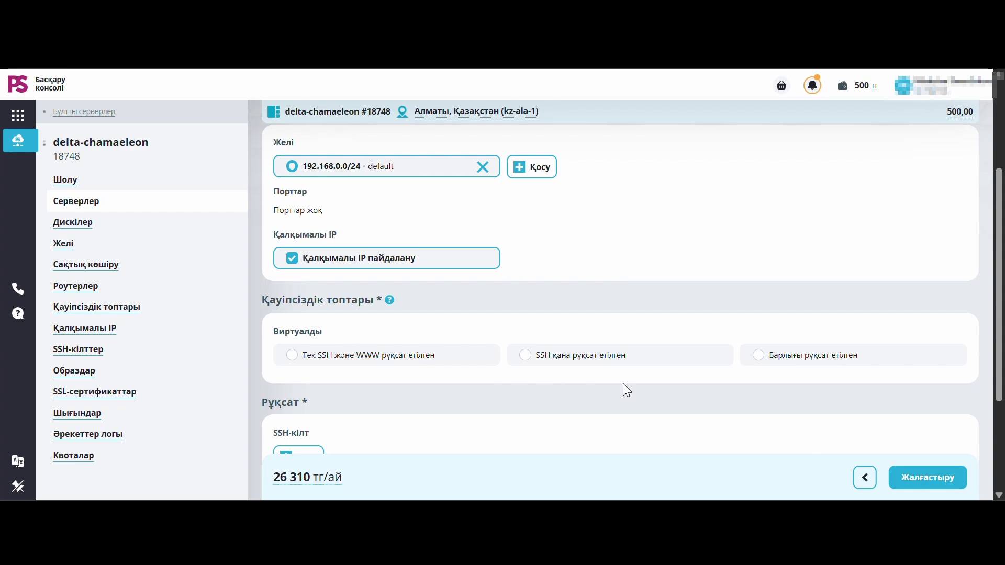
pyautogui.click(758, 365)
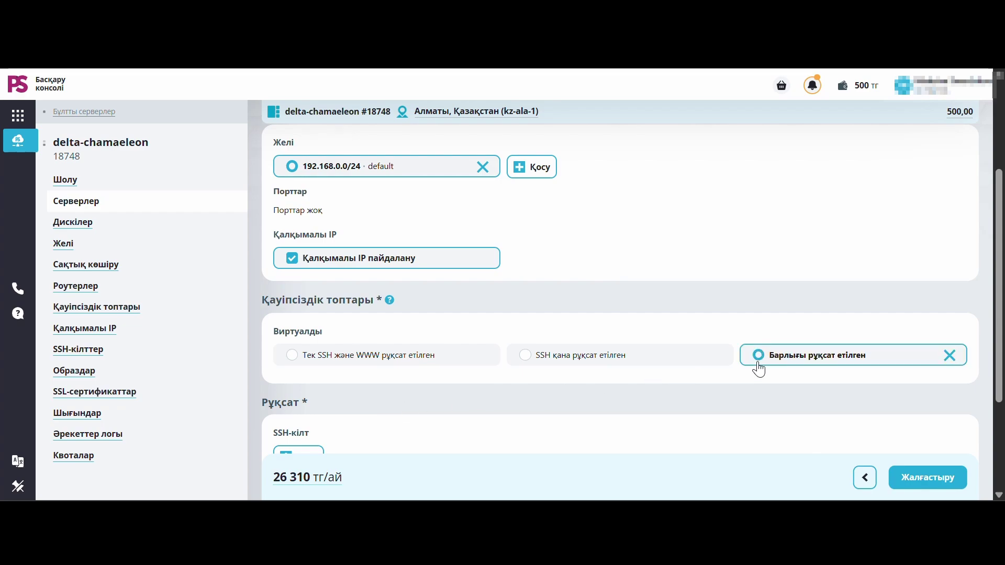
# - Generate a new SSH key named iova for access to the server
pyautogui.scroll(-4, 759, 369)
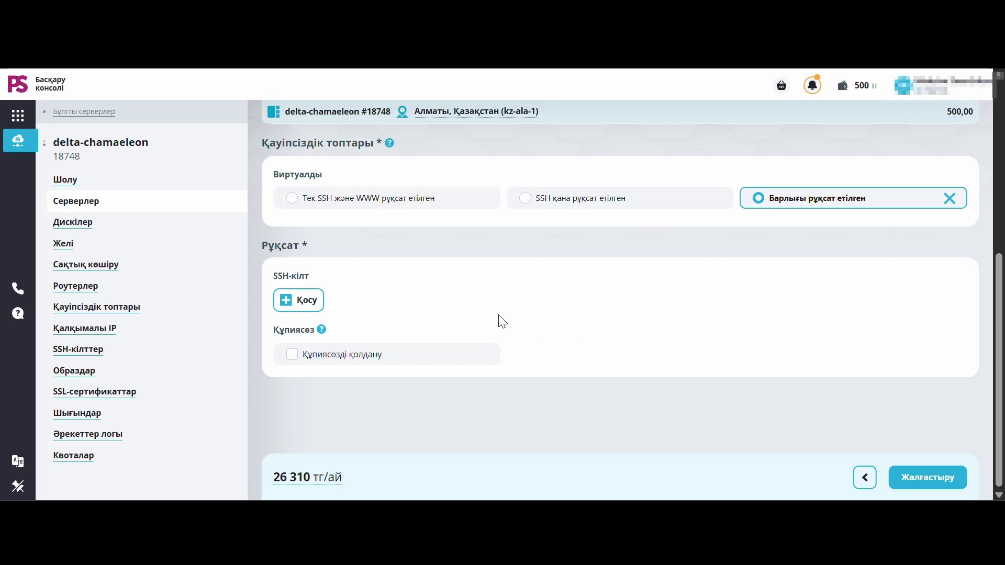
pyautogui.click(311, 301)
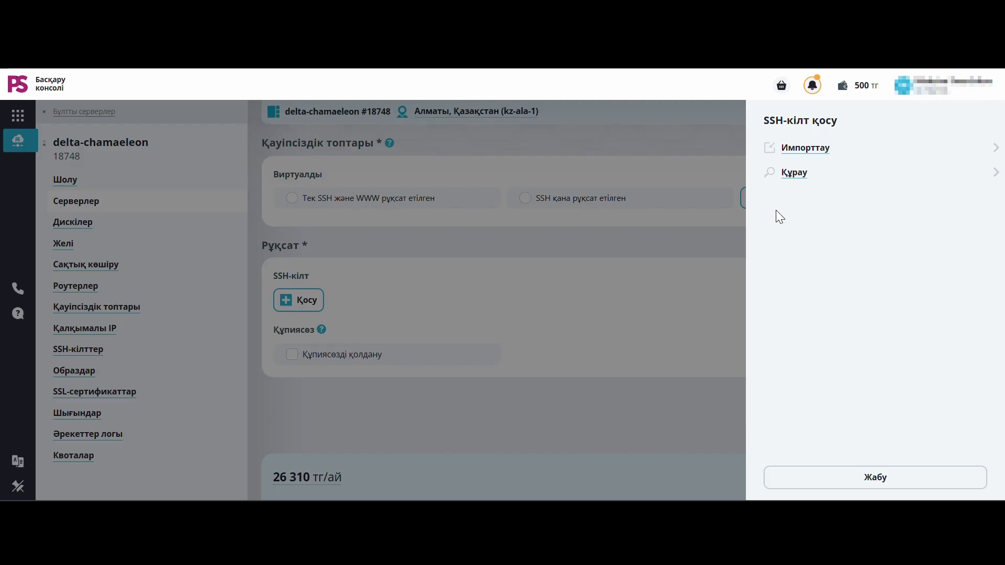
pyautogui.click(801, 178)
pyautogui.click(824, 247)
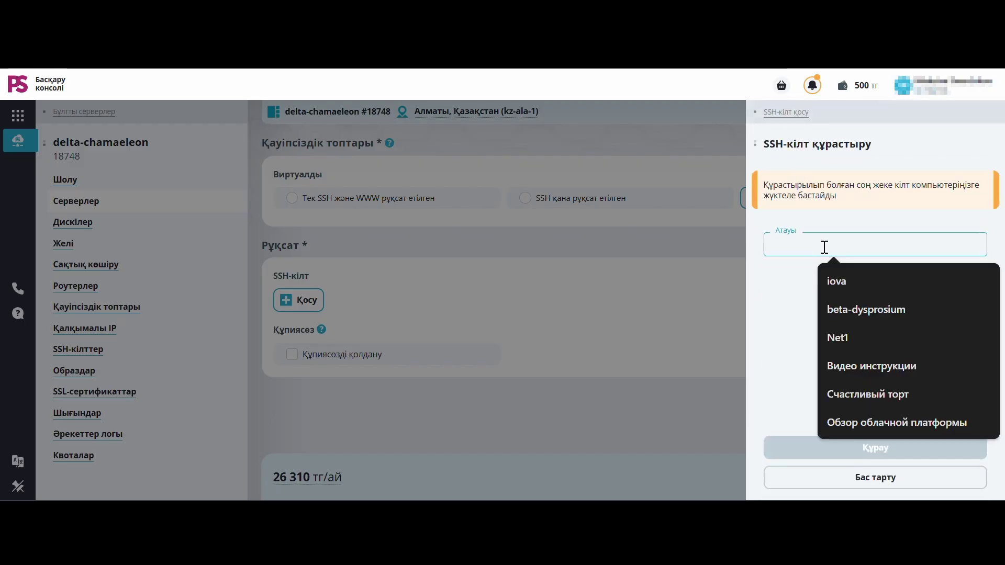
pyautogui.click(838, 278)
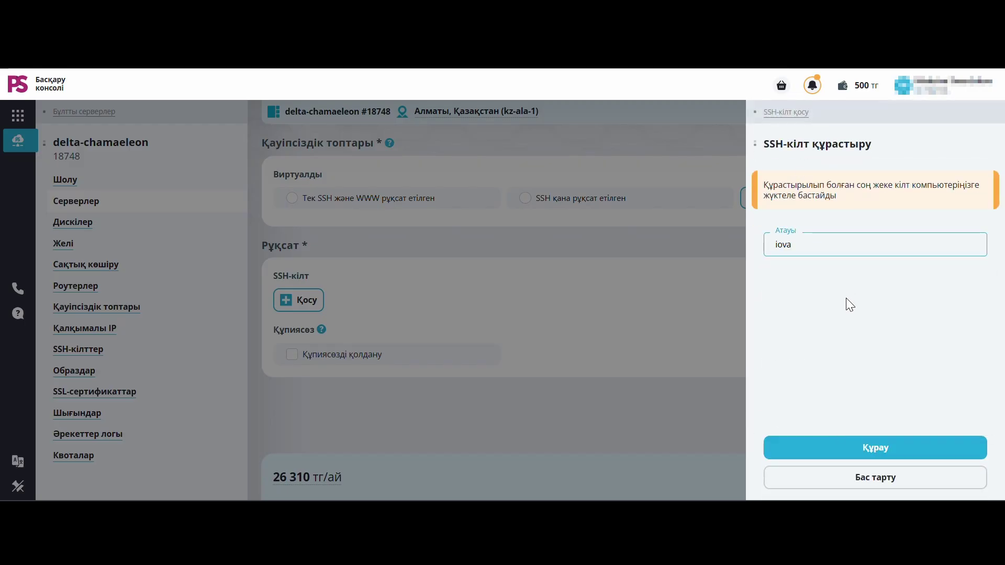
pyautogui.click(897, 443)
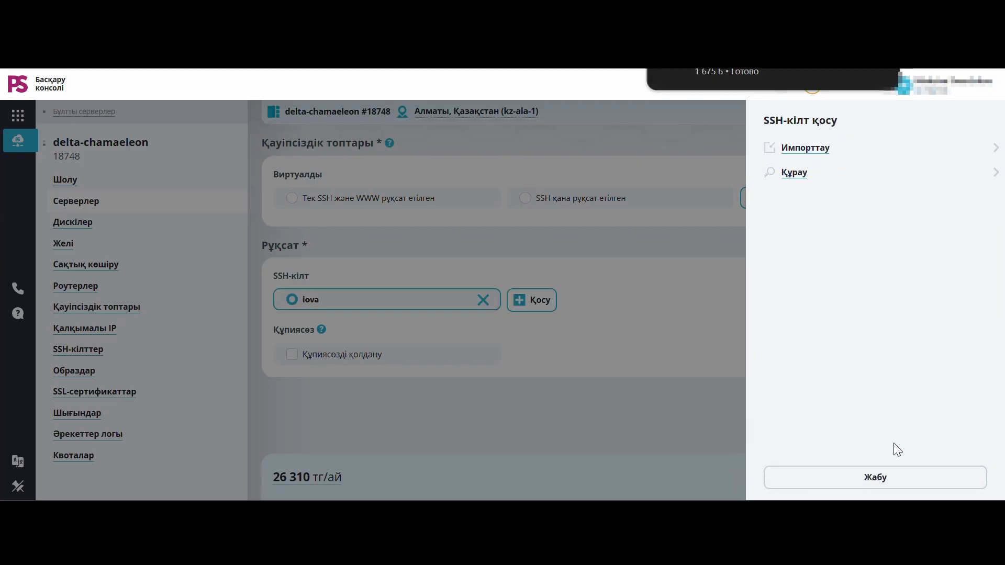
pyautogui.click(727, 409)
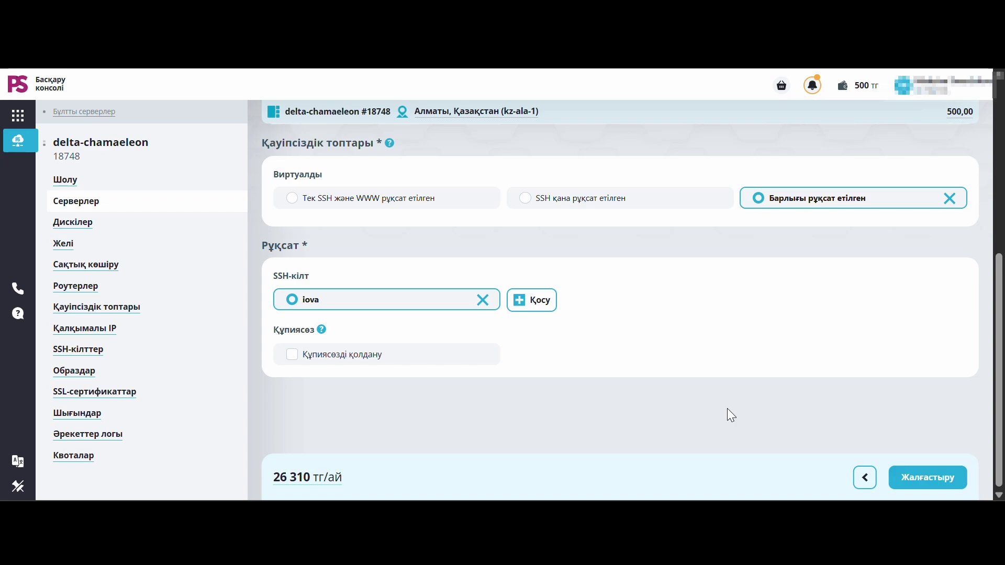
# - Continue past the additional options without adding any and create the server from the final summary
pyautogui.click(930, 483)
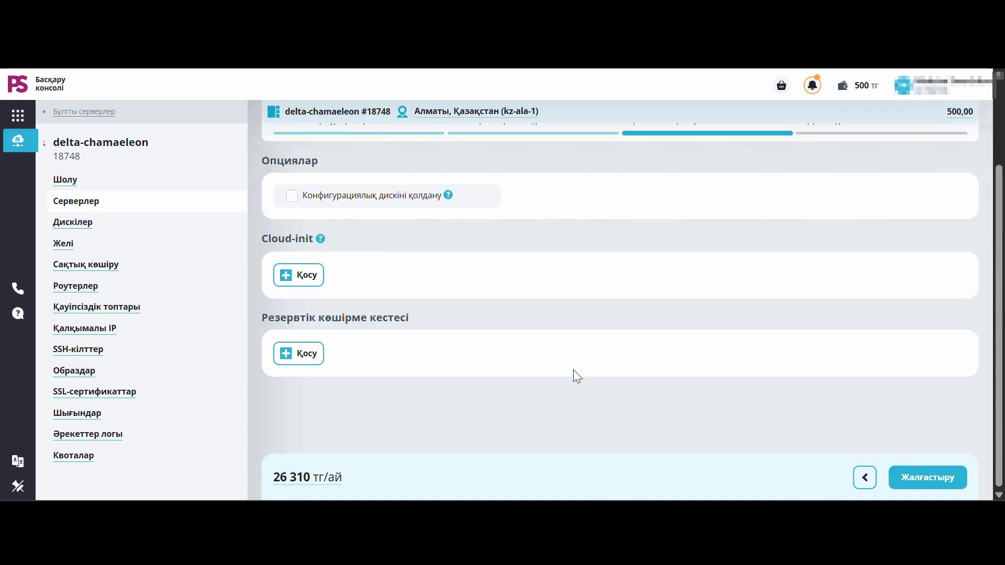
pyautogui.scroll(2, 570, 369)
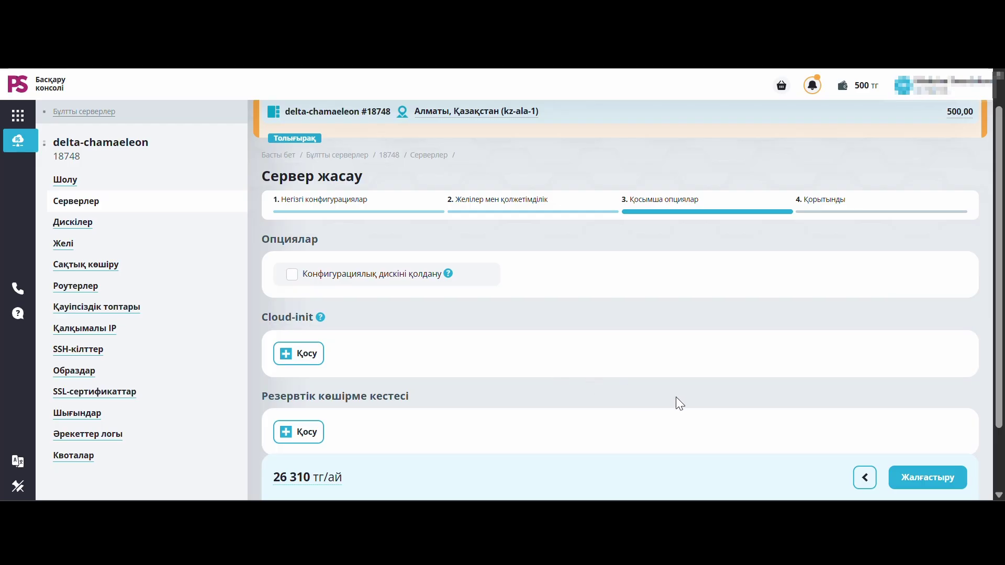
pyautogui.click(923, 477)
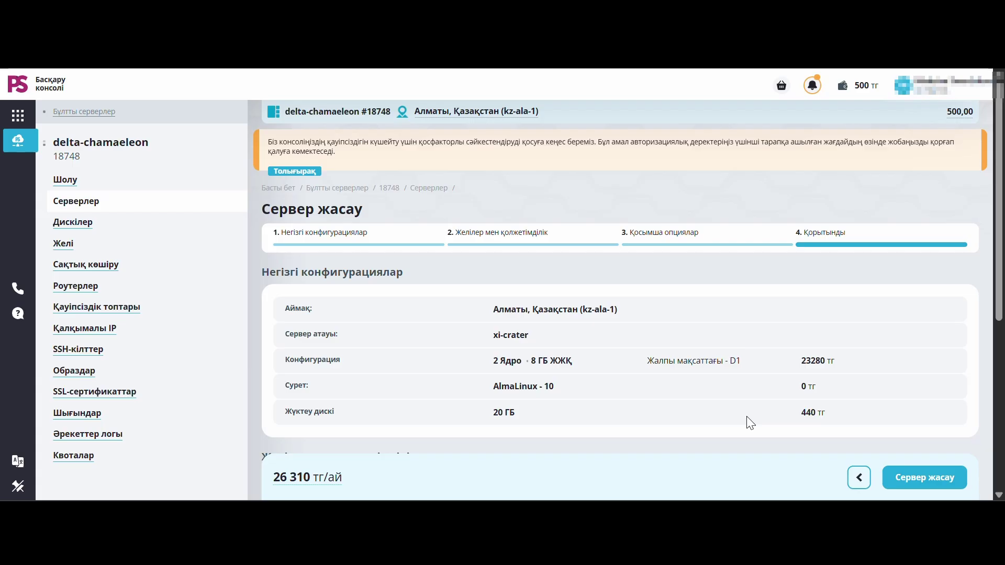
pyautogui.scroll(-5, 750, 423)
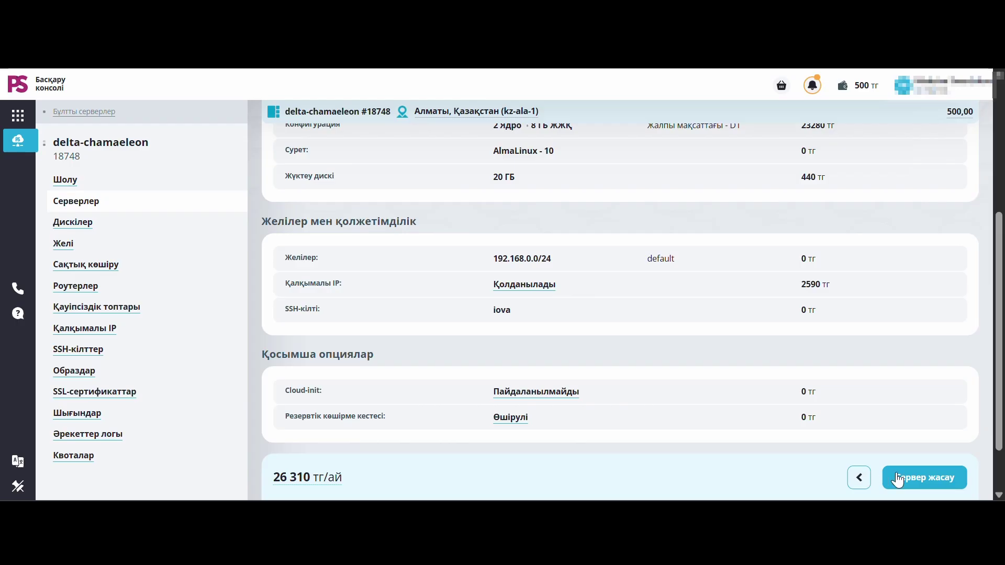
pyautogui.click(897, 477)
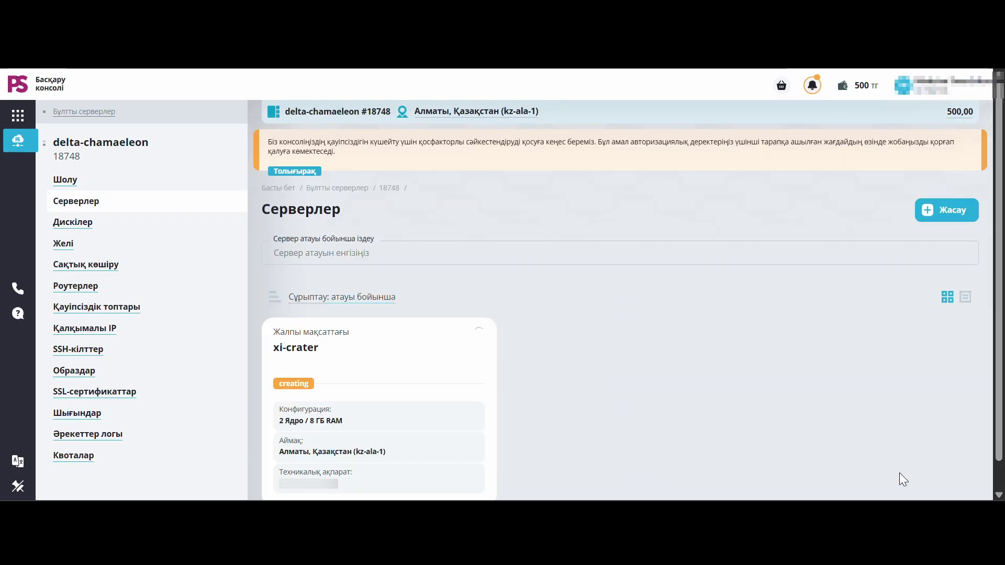
pyautogui.scroll(-1, 733, 444)
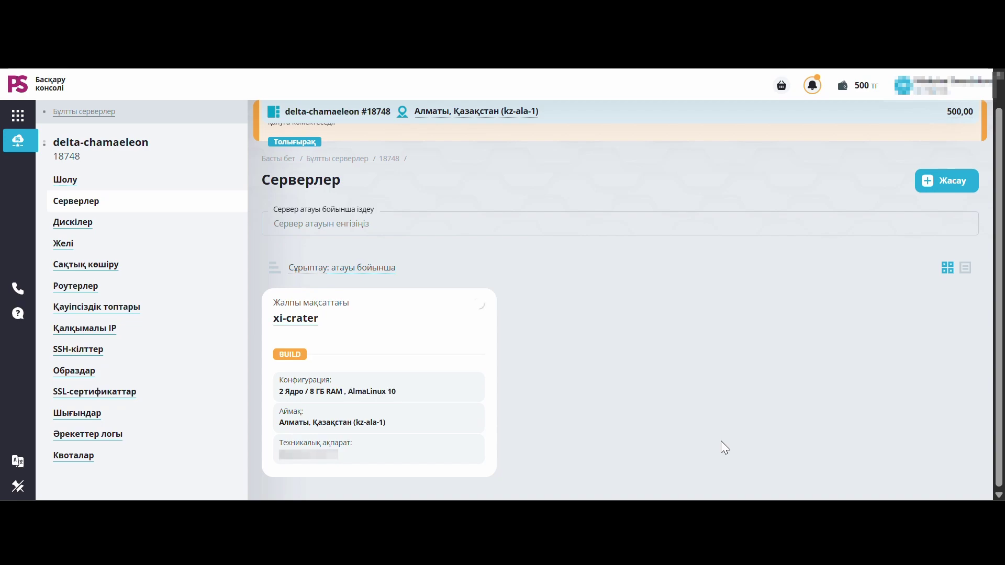